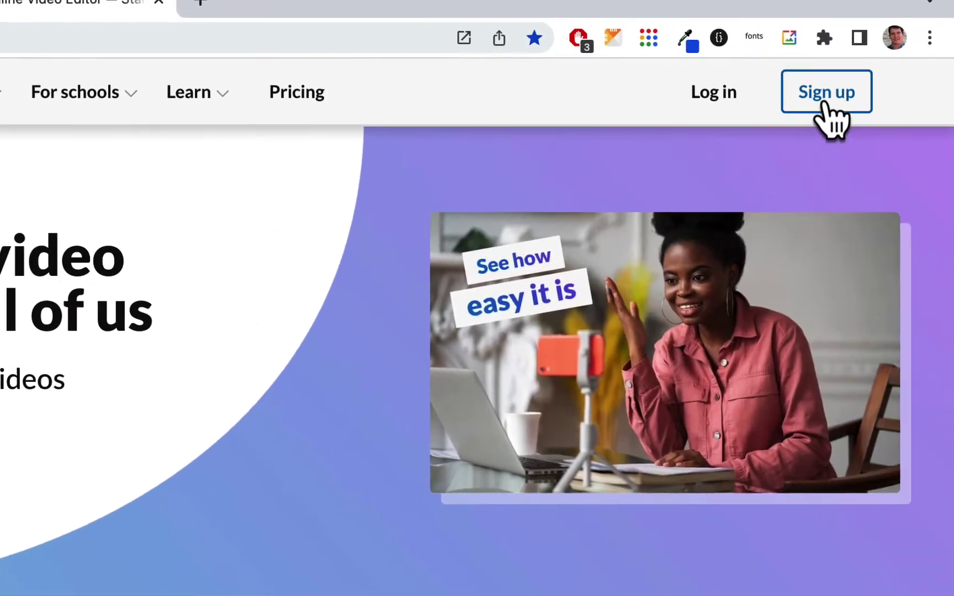
Step: Open the Pricing page and review the plan cards and the Compare WeVideo plans table
{"action": "left_click", "coordinate": [298, 94]}
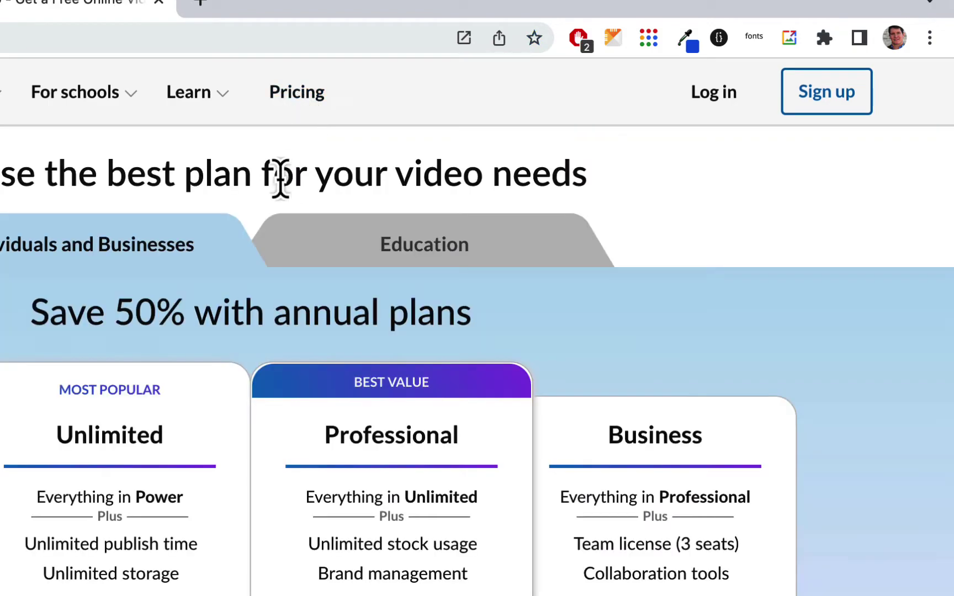
{"action": "scroll", "coordinate": [223, 306], "scroll_direction": "down", "scroll_amount": 3}
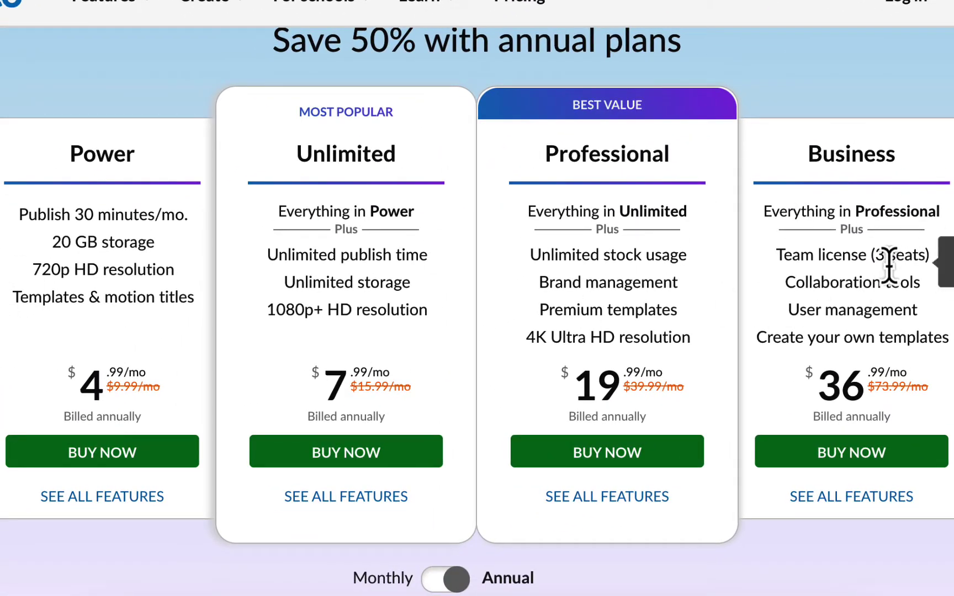
{"action": "scroll", "coordinate": [480, 200], "scroll_direction": "down", "scroll_amount": 5}
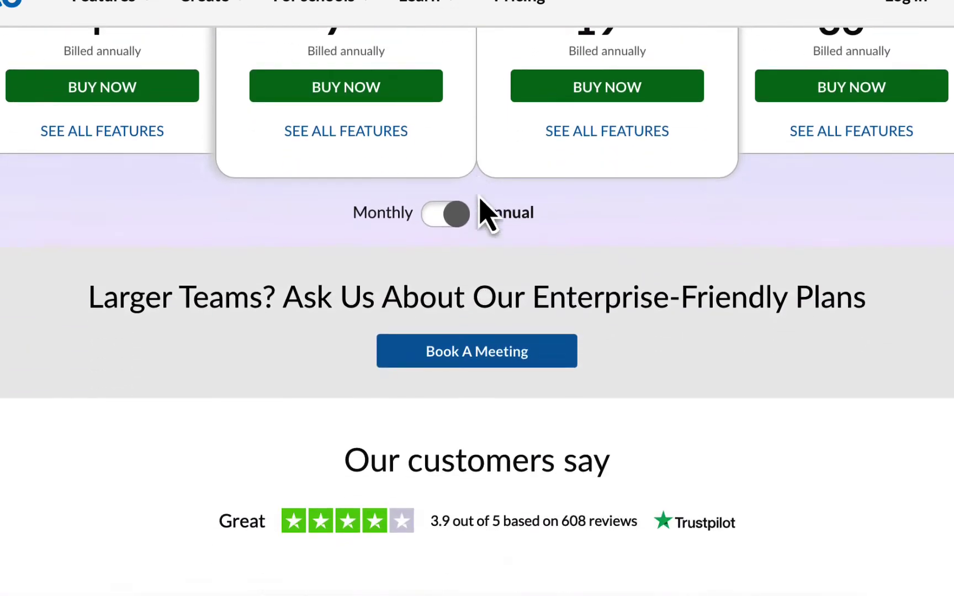
{"action": "scroll", "coordinate": [486, 213], "scroll_direction": "down", "scroll_amount": 10}
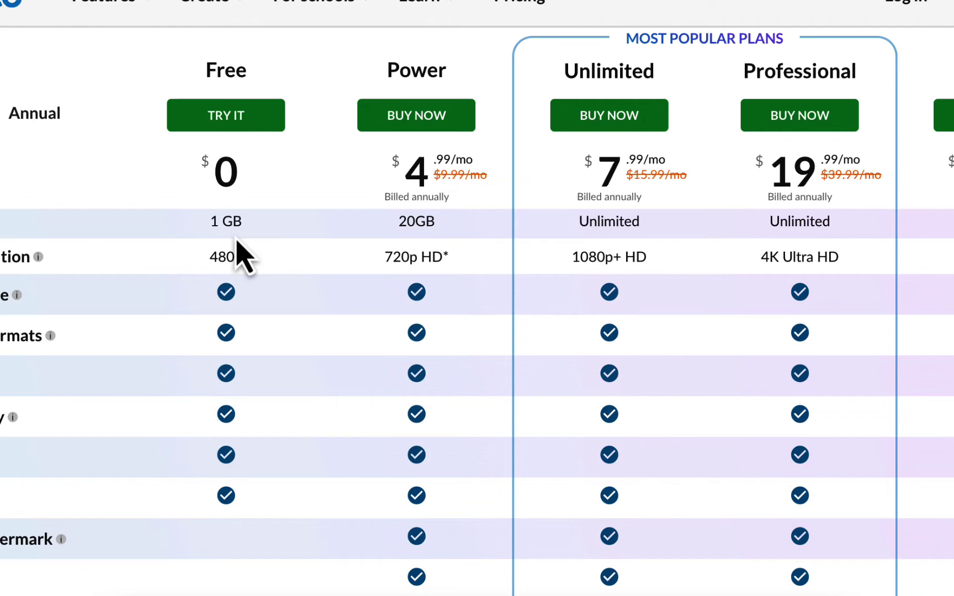
{"action": "scroll", "coordinate": [217, 323], "scroll_direction": "down", "scroll_amount": 1}
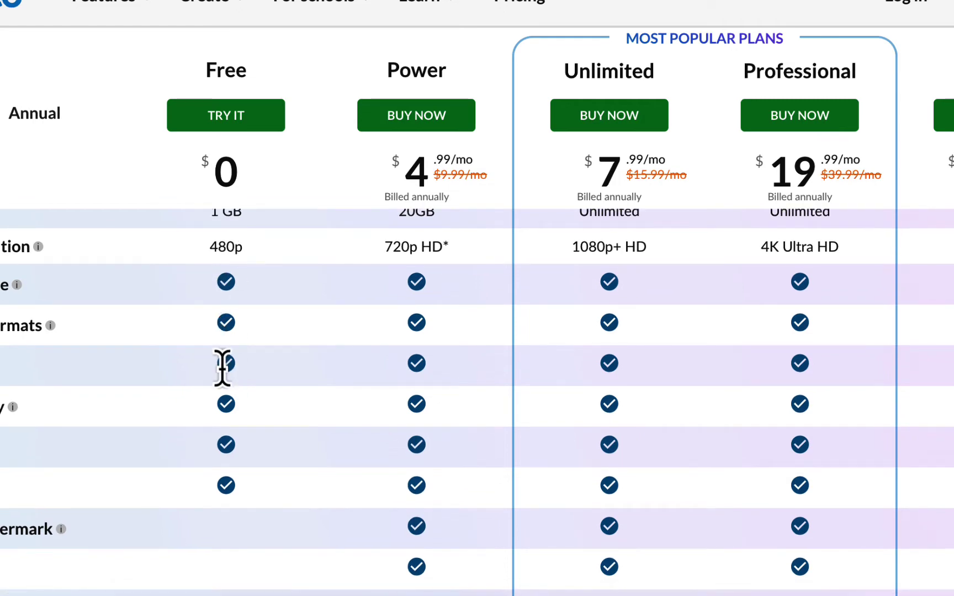
{"action": "scroll", "coordinate": [222, 367], "scroll_direction": "up", "scroll_amount": 3}
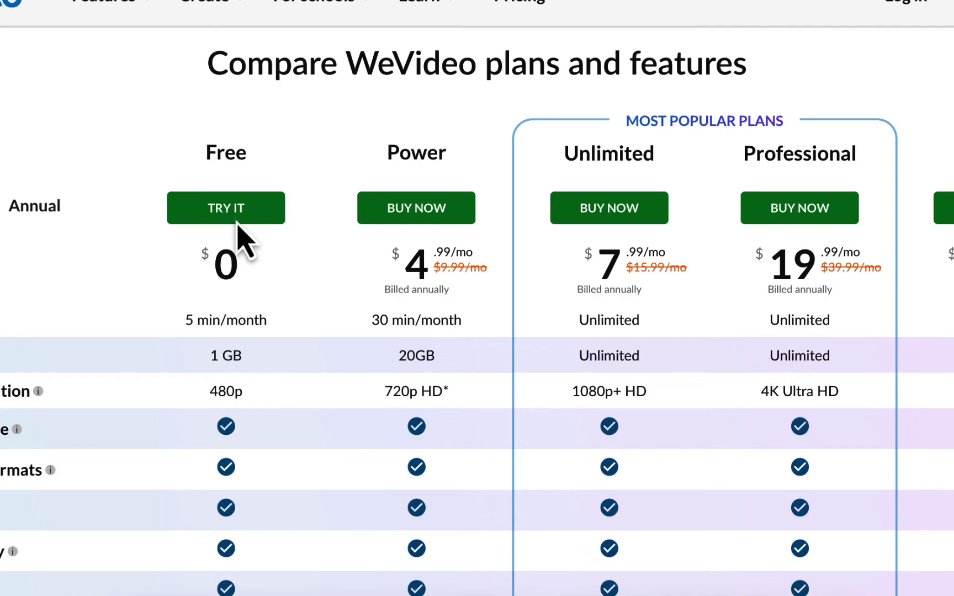
{"action": "scroll", "coordinate": [236, 354], "scroll_direction": "up", "scroll_amount": 1}
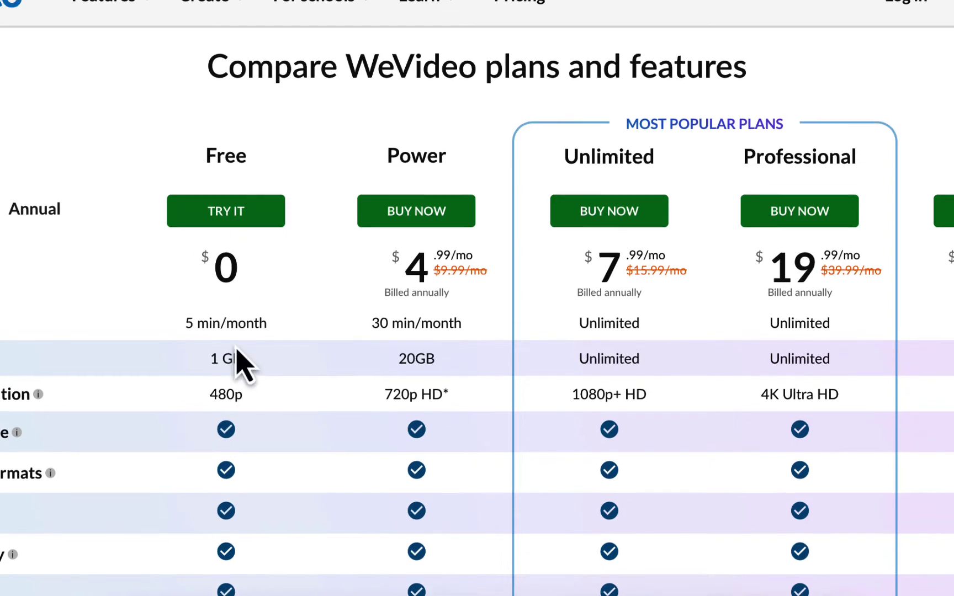
{"action": "scroll", "coordinate": [237, 361], "scroll_direction": "up", "scroll_amount": 10}
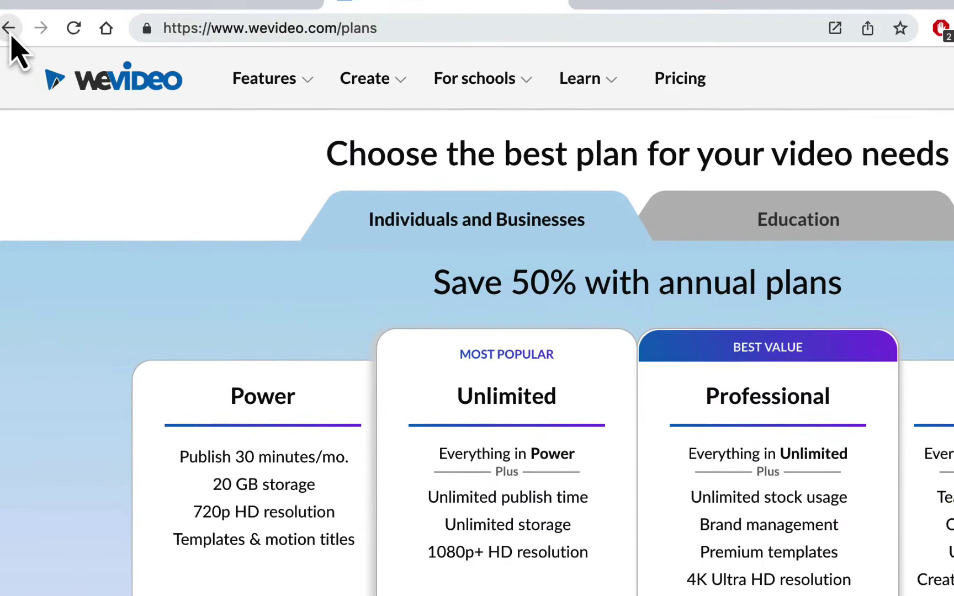
Step: Start a free sign-up from the home page and enter the first and last names, correcting a swap
{"action": "left_click", "coordinate": [23, 36]}
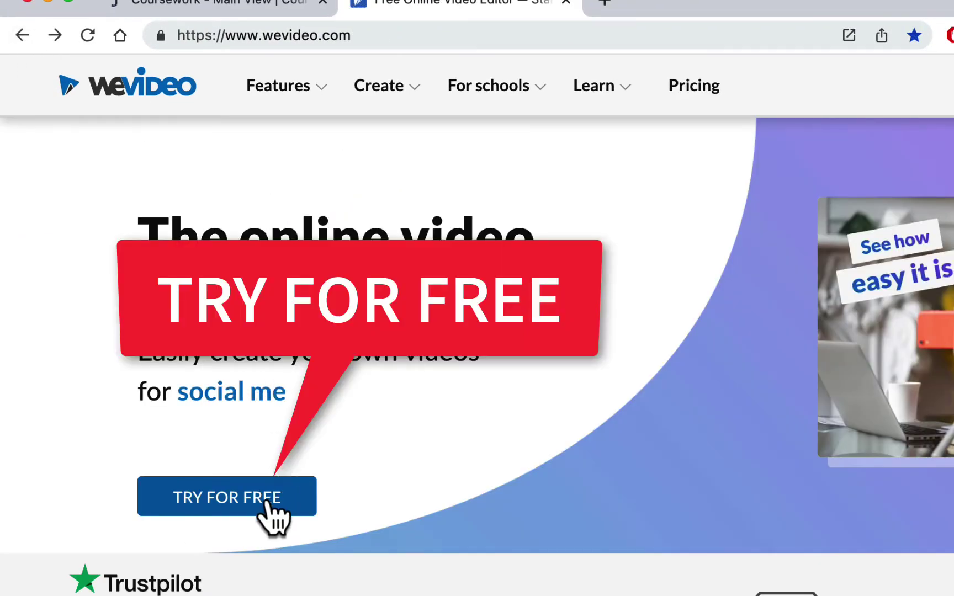
{"action": "left_click", "coordinate": [267, 500]}
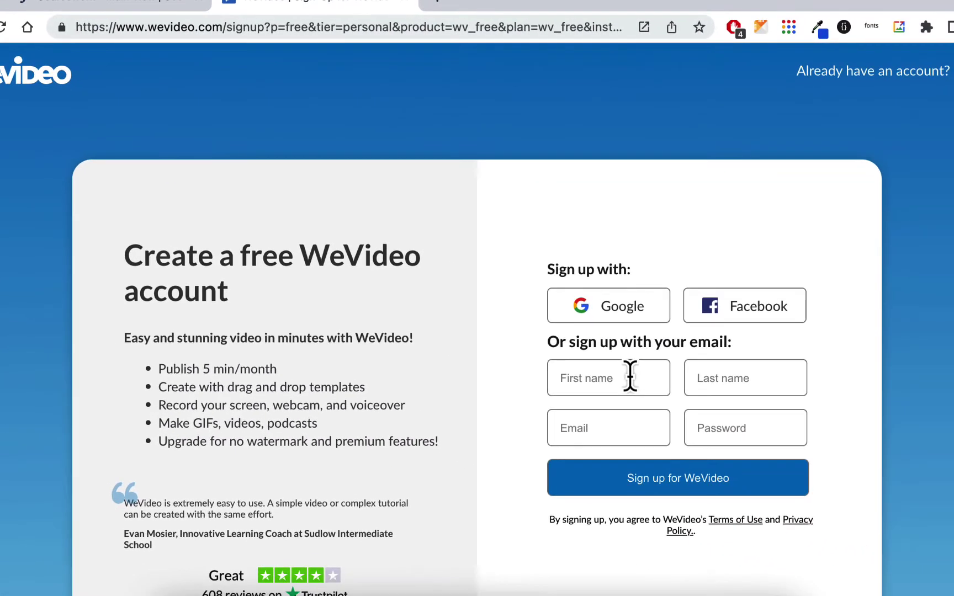
{"action": "left_click", "coordinate": [705, 404]}
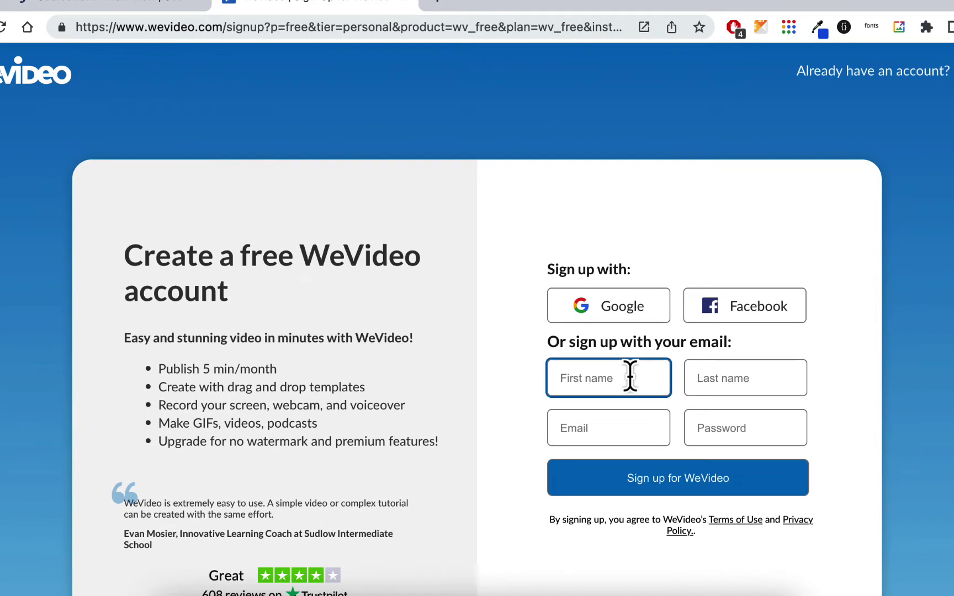
{"action": "type", "text": "Homa"}
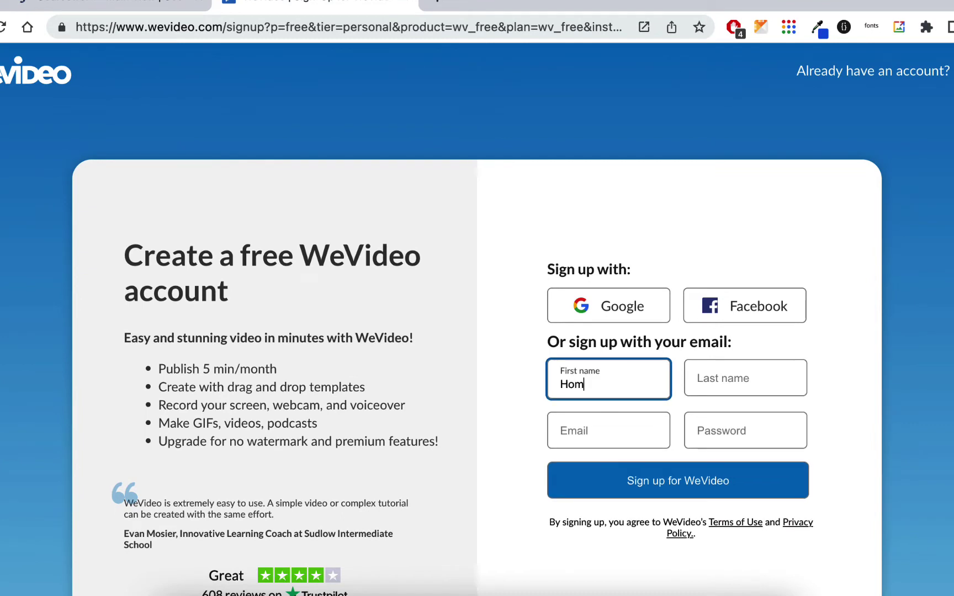
{"action": "left_click", "coordinate": [745, 379]}
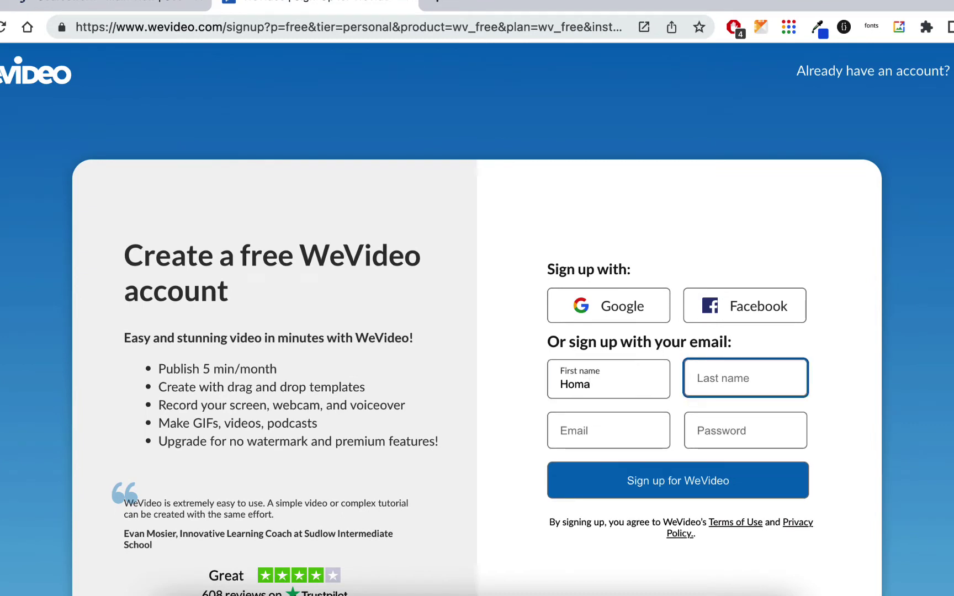
{"action": "type", "text": "RCN"}
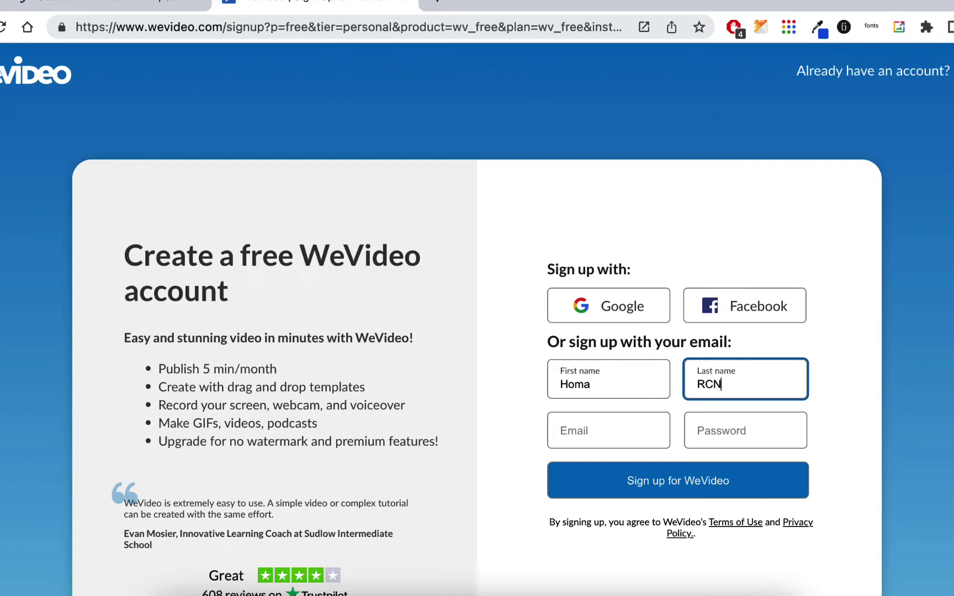
{"action": "left_click_drag", "start_coordinate": [611, 389], "coordinate": [552, 391]}
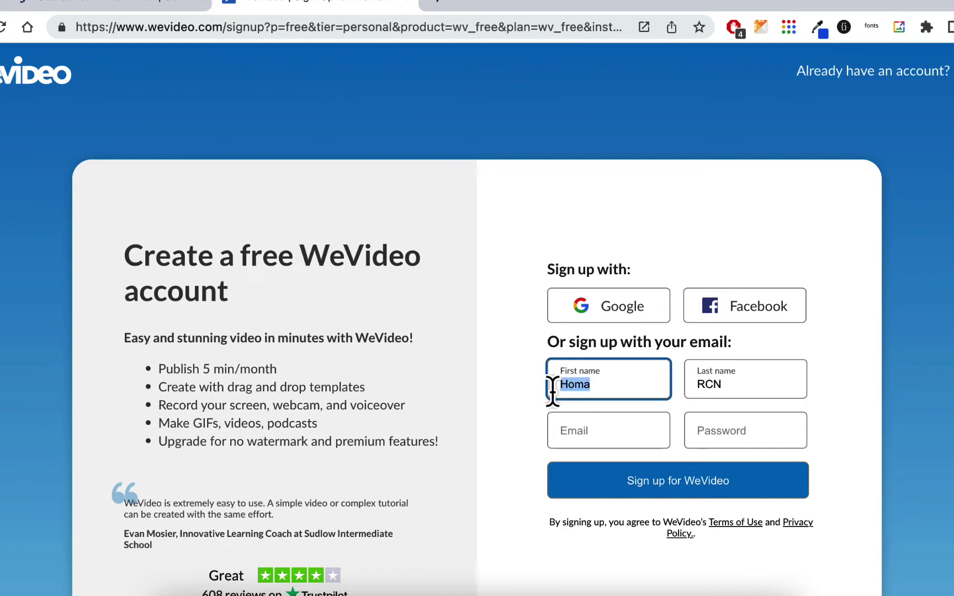
{"action": "type", "text": "RCN"}
{"action": "left_click_drag", "start_coordinate": [762, 391], "coordinate": [652, 372]}
{"action": "type", "text": "Homa"}
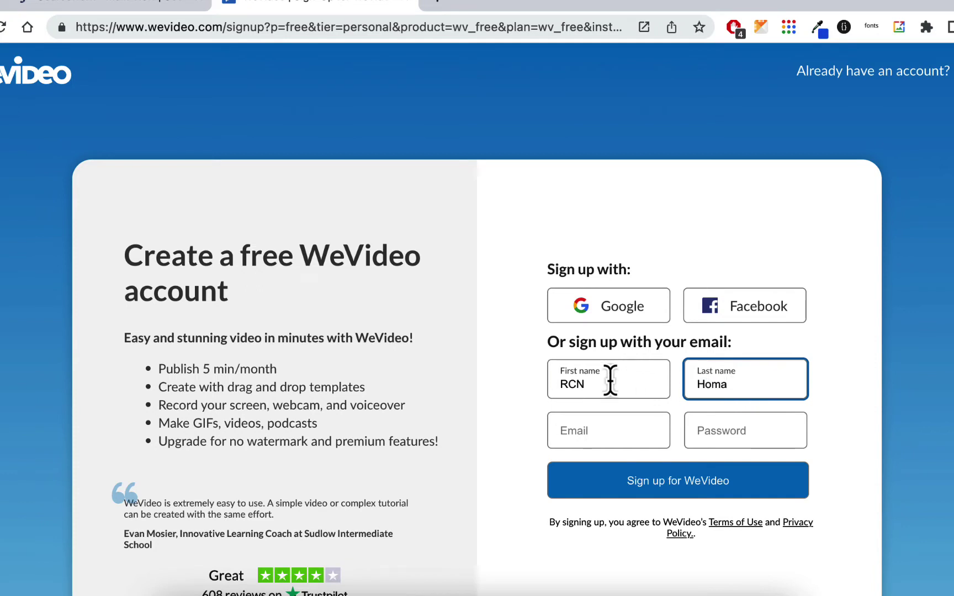
Step: Enter the e-mail address and account password, then submit the sign-up form
{"action": "left_click", "coordinate": [624, 433]}
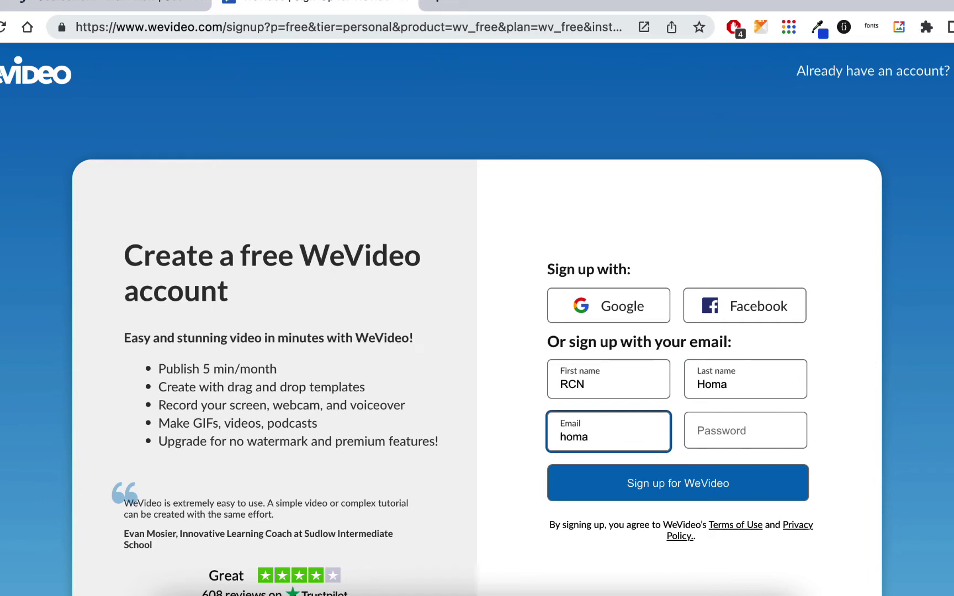
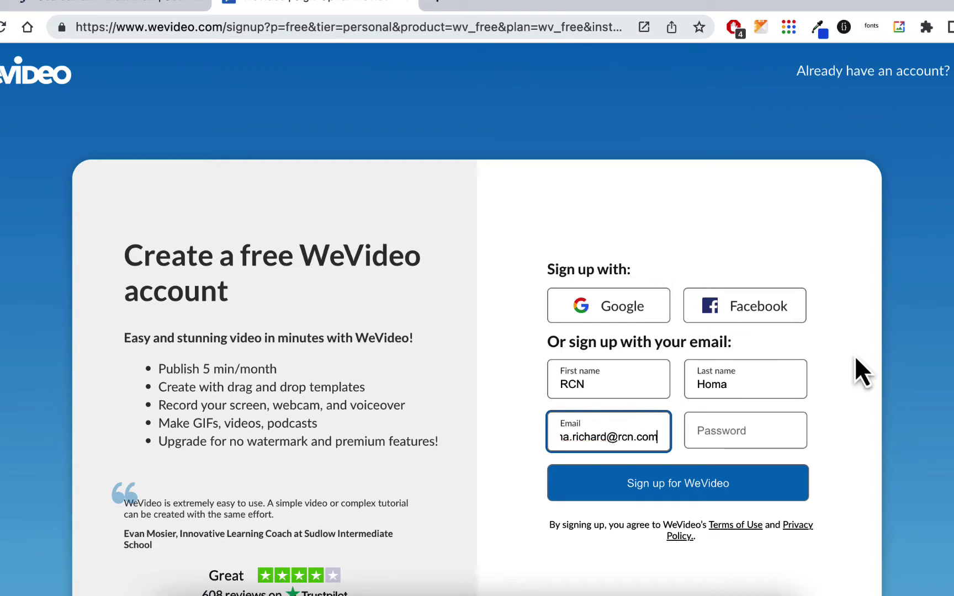
{"action": "key", "text": "Tab"}
{"action": "type", "text": "********"}
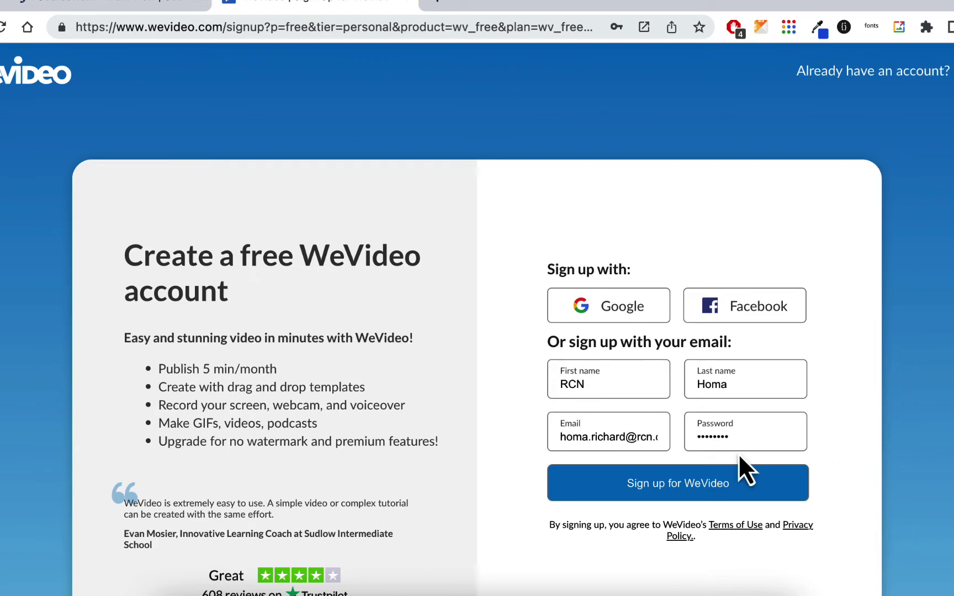
{"action": "left_click", "coordinate": [706, 478]}
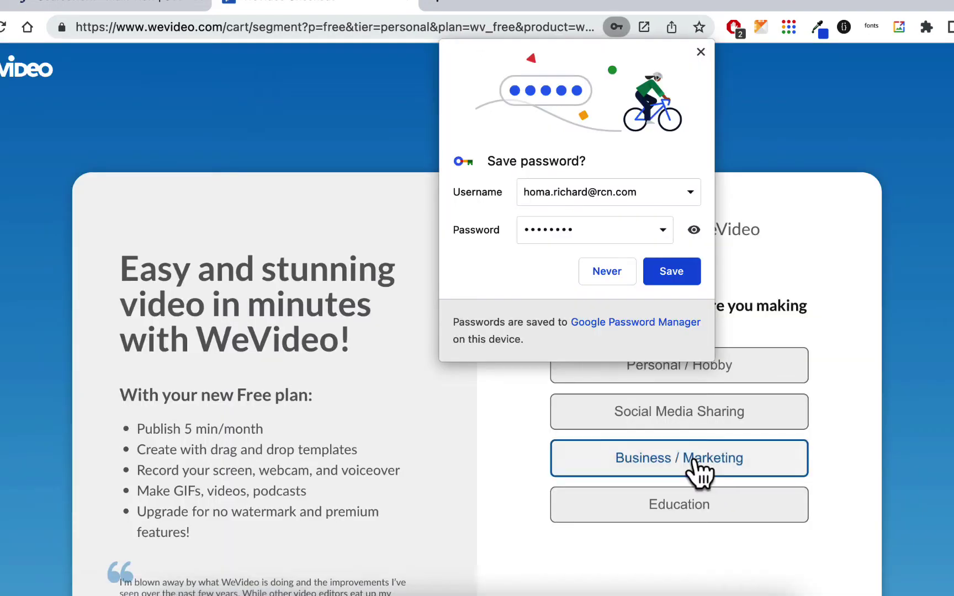
Step: Dismiss the save-password popup and answer Education as the use and Classroom teacher as the role
{"action": "left_click", "coordinate": [701, 51]}
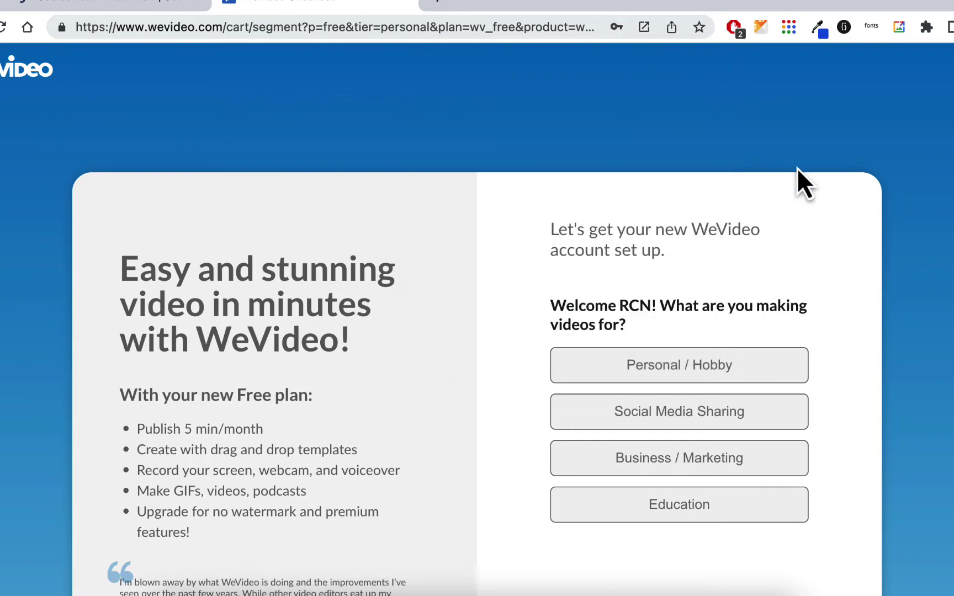
{"action": "left_click", "coordinate": [709, 505]}
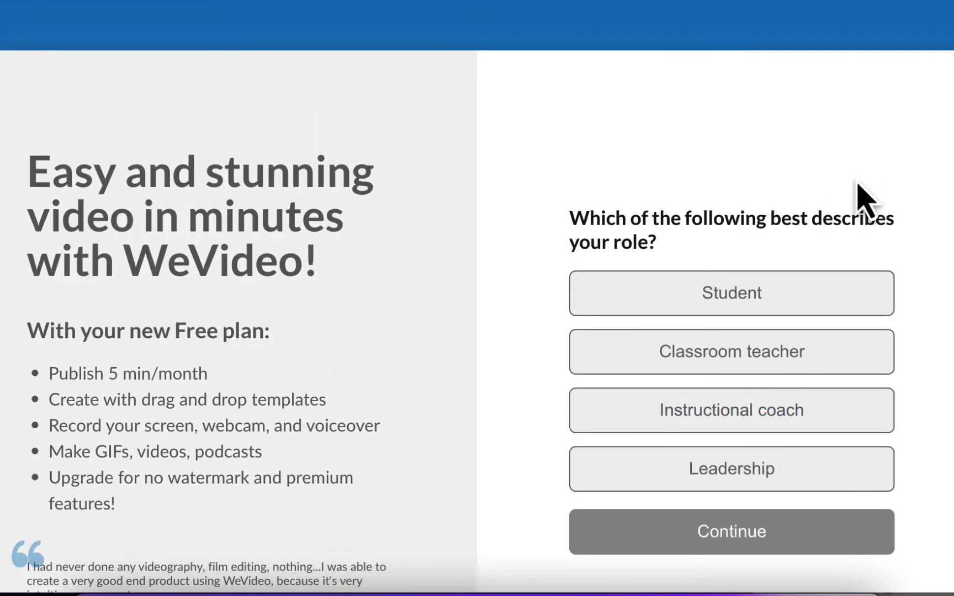
{"action": "left_click", "coordinate": [810, 369]}
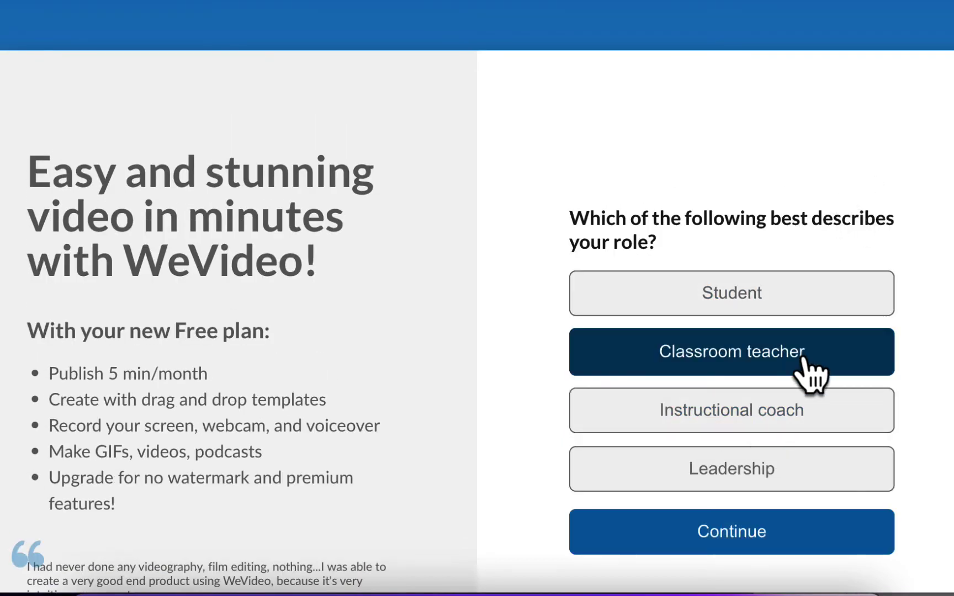
{"action": "left_click", "coordinate": [745, 535]}
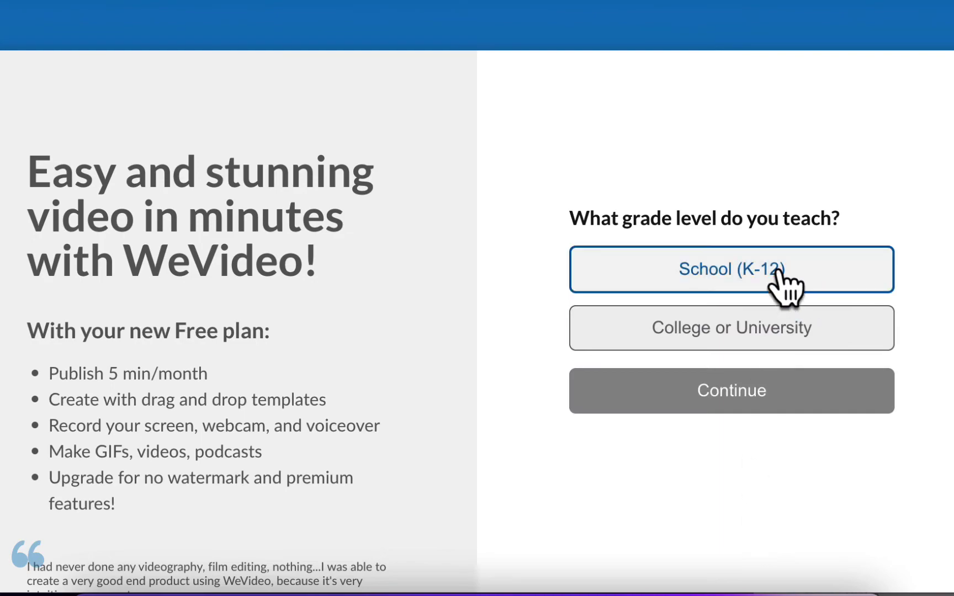
Step: Choose College or University grade level and School projects, then finish onboarding
{"action": "left_click", "coordinate": [771, 331]}
{"action": "left_click", "coordinate": [762, 393]}
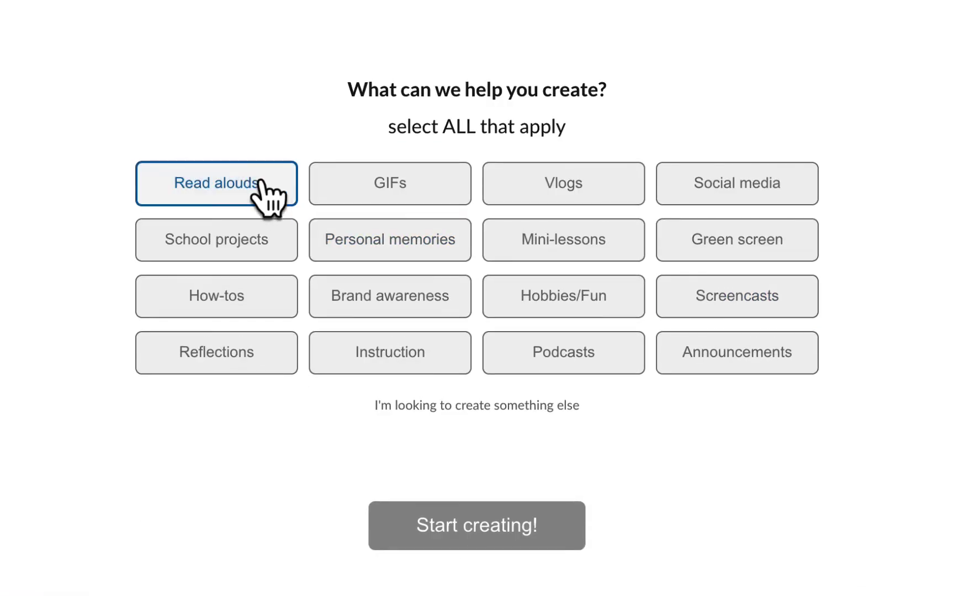
{"action": "left_click", "coordinate": [237, 255]}
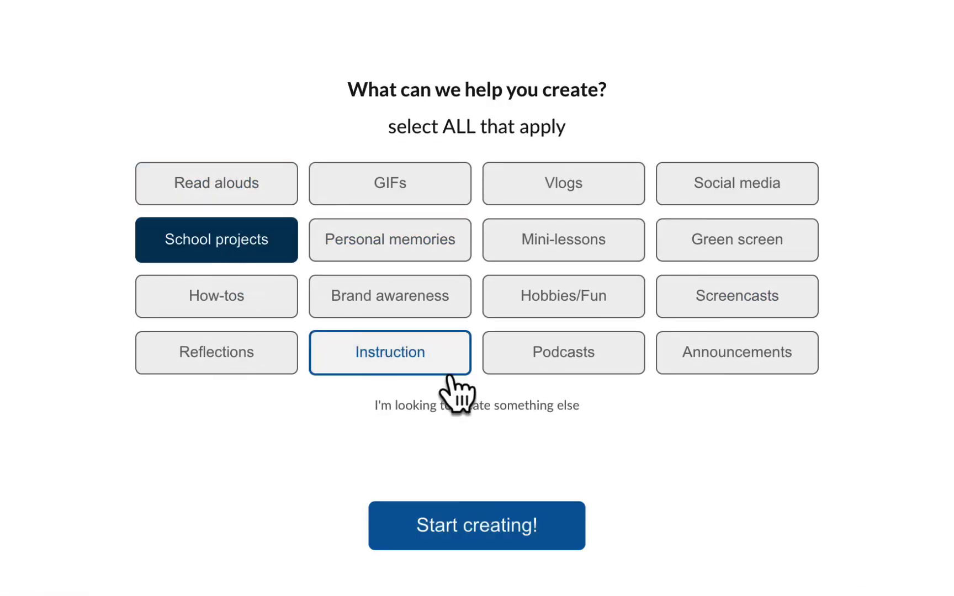
{"action": "left_click", "coordinate": [491, 524]}
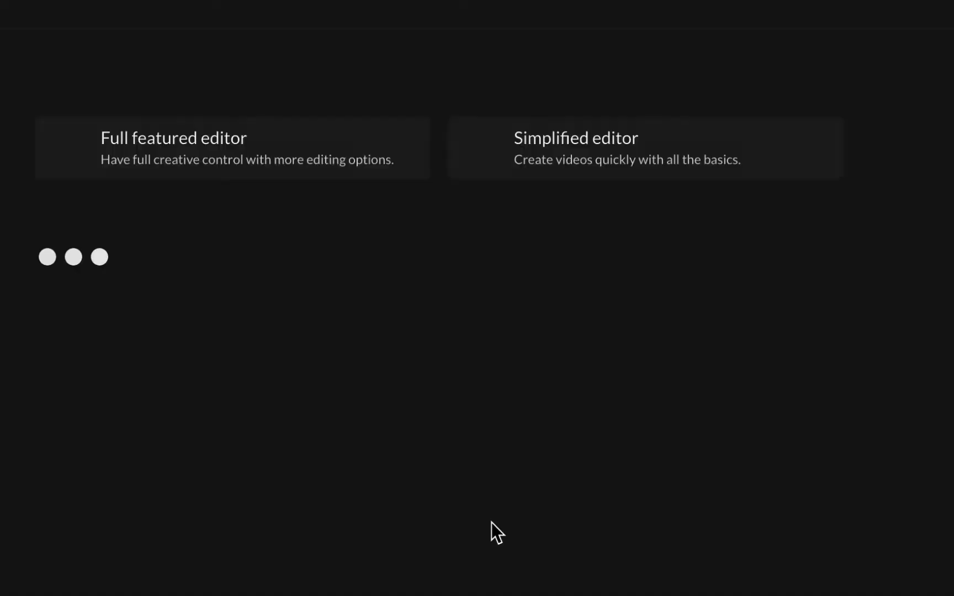